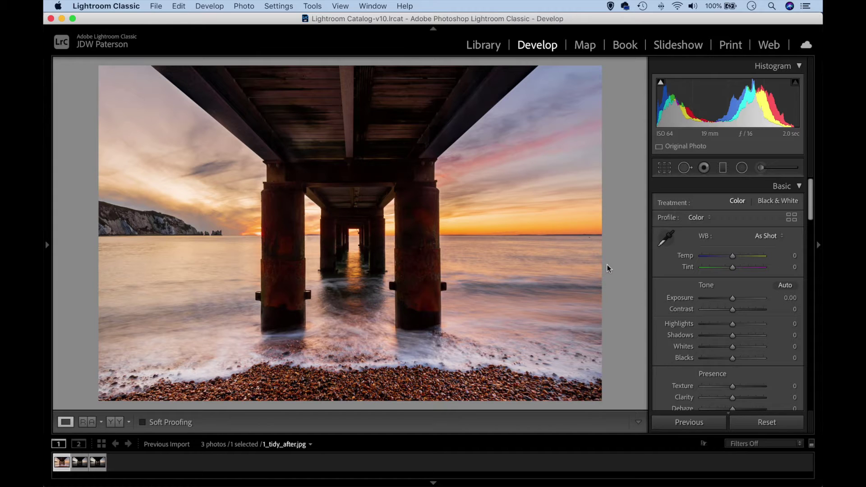
# - Compare the edited and unedited pier photos, and open the raw file DSC_5210.NEF for editing
pyautogui.press('Right')
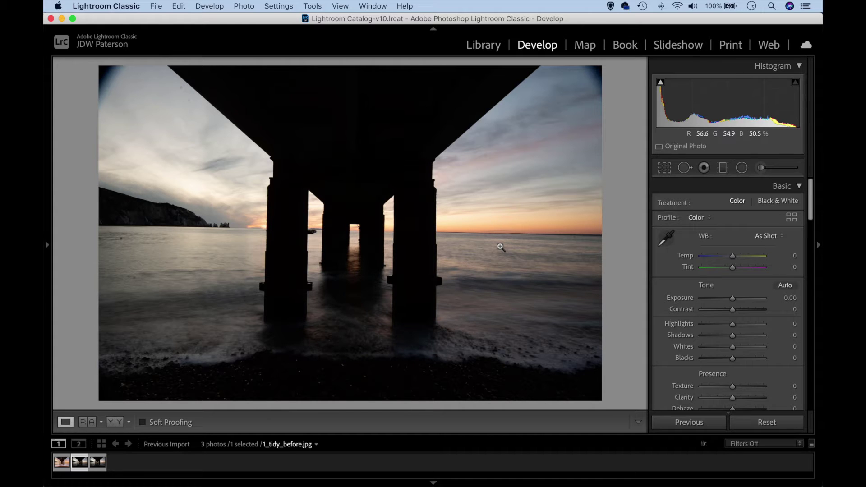
pyautogui.press('Left')
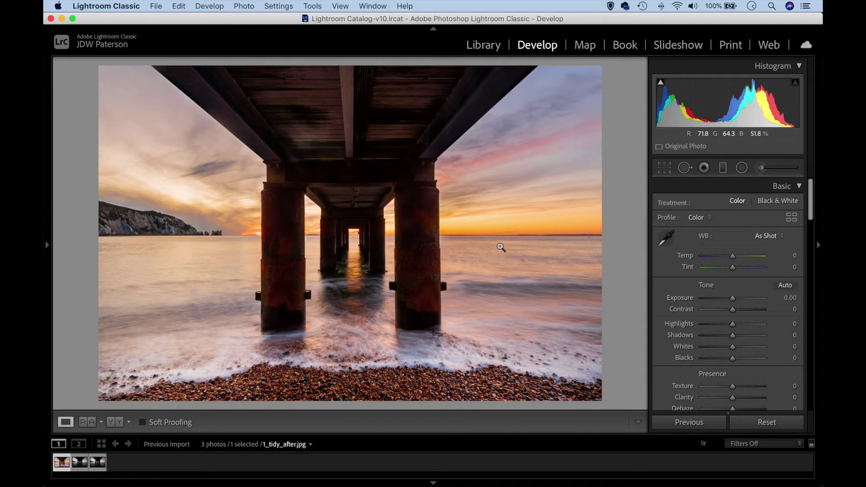
pyautogui.press('Right')
pyautogui.press('Right')
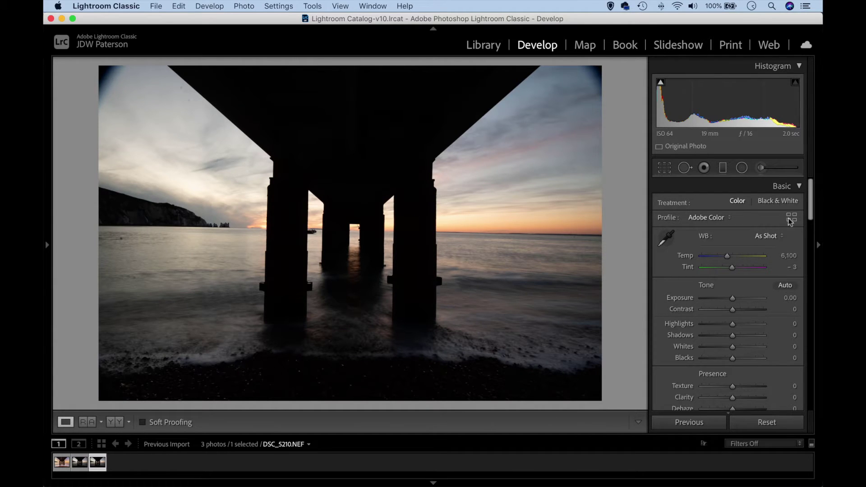
# - Straighten the photo with the Level Upright correction and enable profile corrections for the lens
pyautogui.moveTo(810, 198); pyautogui.dragTo(812, 356)
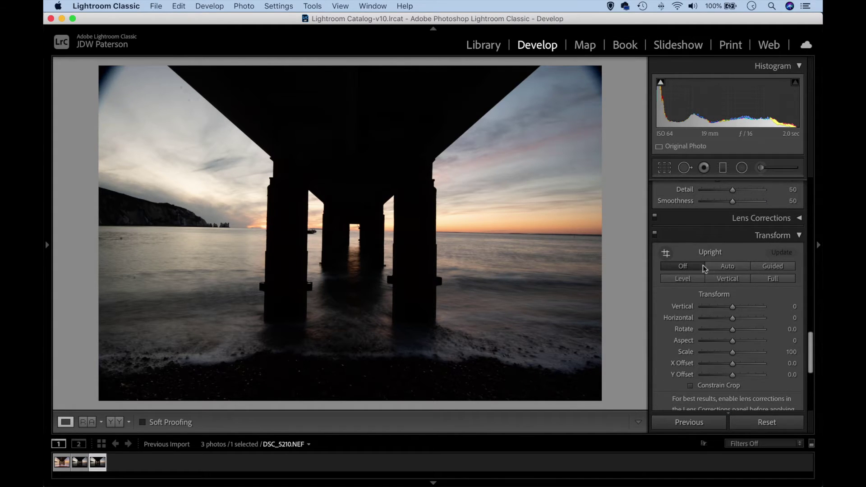
pyautogui.click(689, 280)
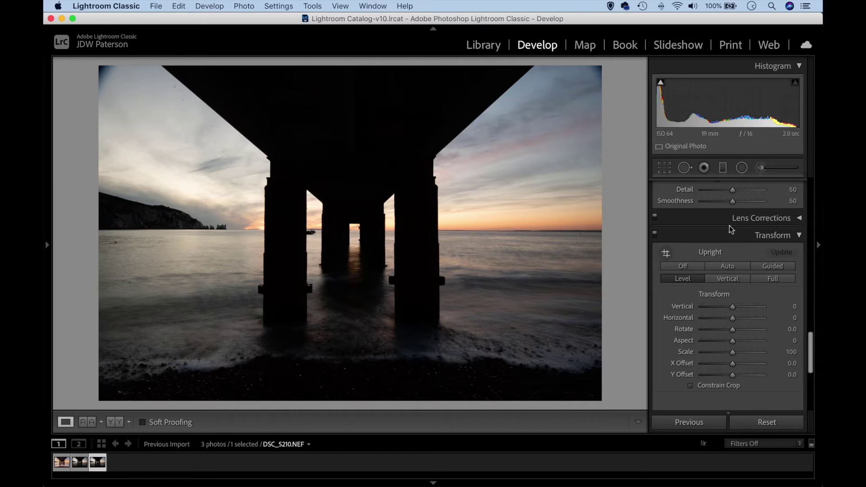
pyautogui.click(746, 221)
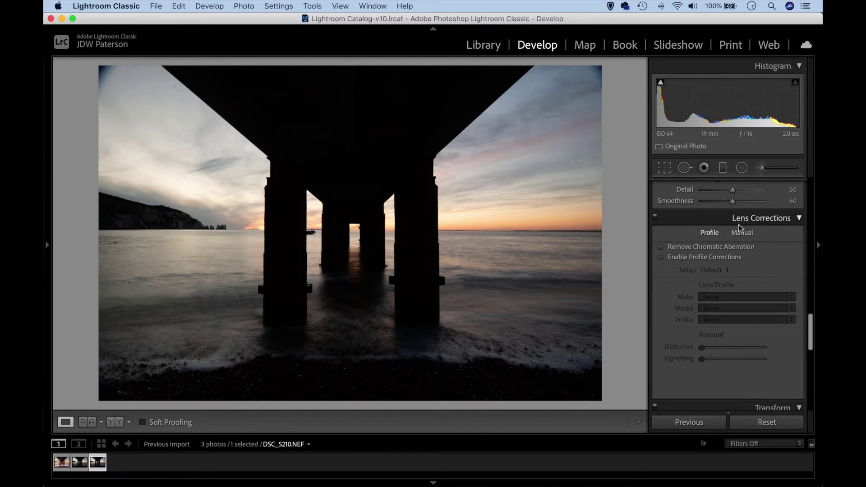
pyautogui.click(660, 258)
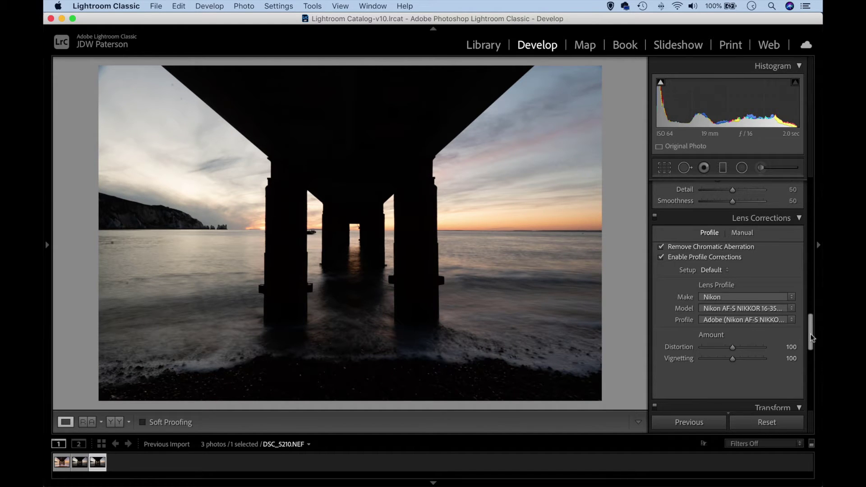
# - Brighten the pier by setting Shadows to +82 and reduce Highlights to −16
pyautogui.moveTo(811, 332); pyautogui.dragTo(802, 188)
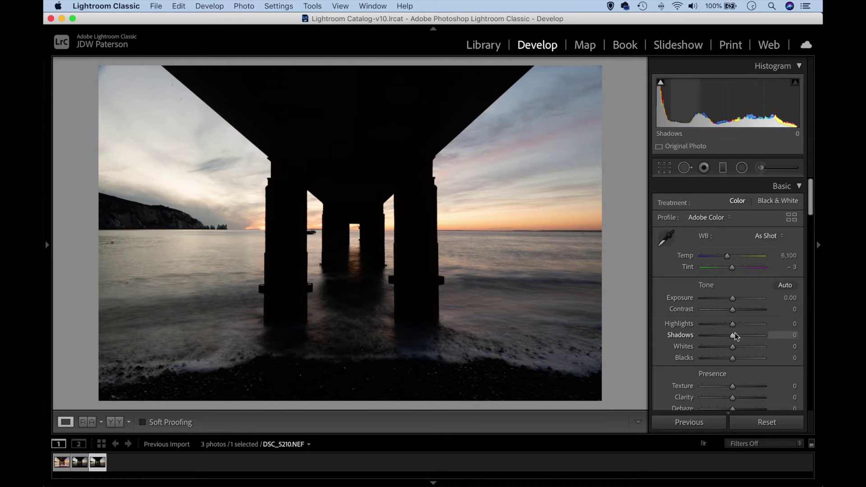
pyautogui.moveTo(731, 336); pyautogui.dragTo(766, 340)
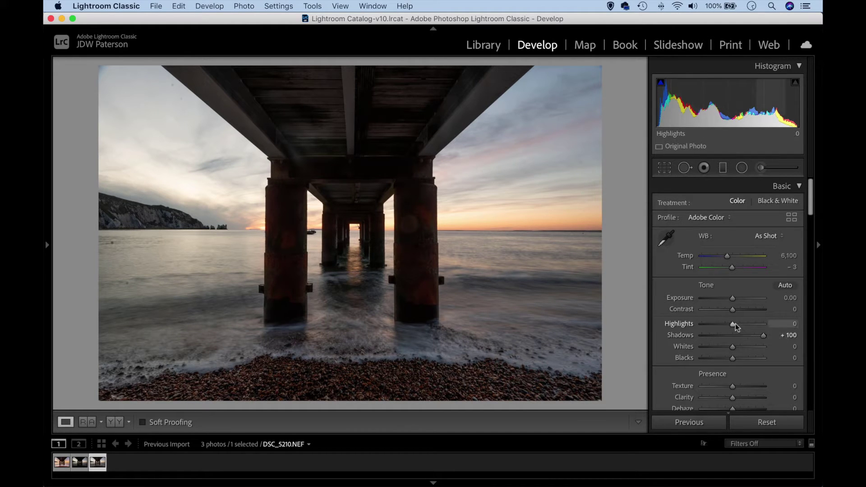
pyautogui.moveTo(731, 324)
pyautogui.mouseDown()
pyautogui.moveTo(711, 323)
pyautogui.moveTo(727, 326)
pyautogui.mouseUp()
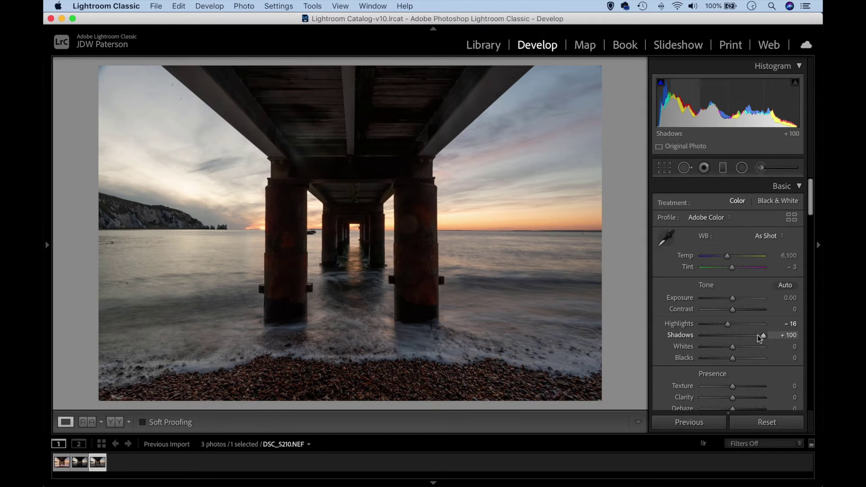
pyautogui.moveTo(759, 335); pyautogui.dragTo(754, 336)
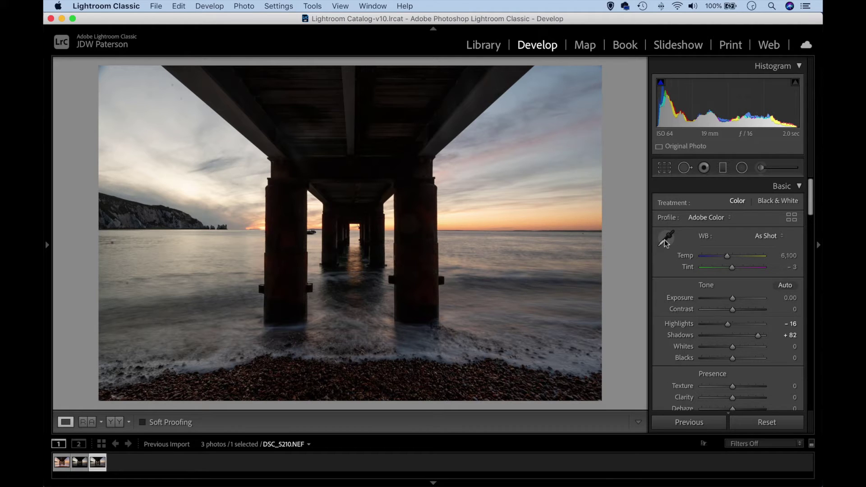
# - Sample the white cliff as the white balance neutral, and warm the photo to Temp 7,546 and Tint +18
pyautogui.click(767, 237)
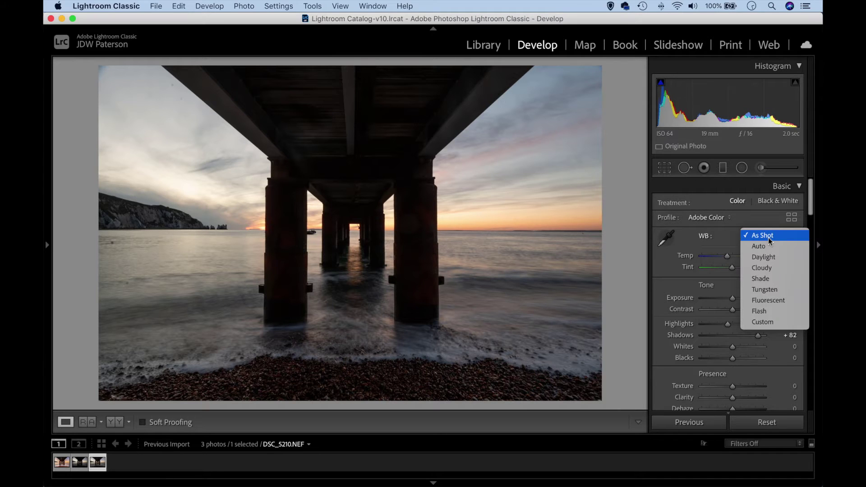
pyautogui.click(668, 236)
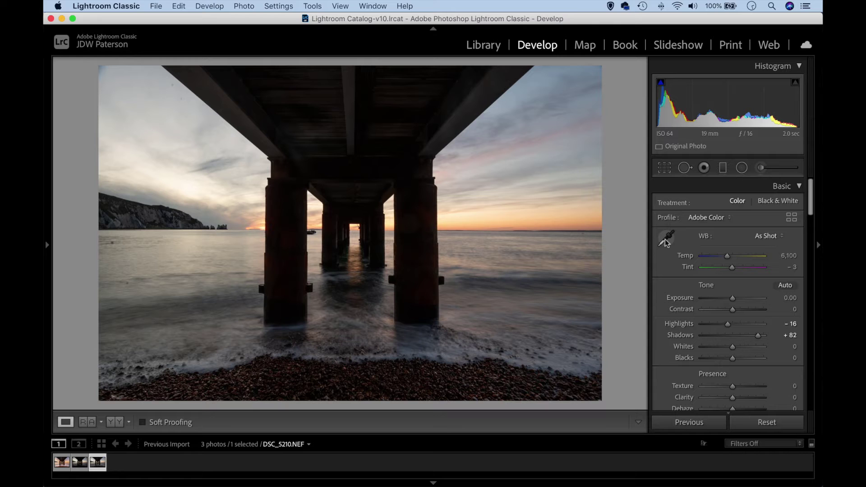
pyautogui.click(666, 239)
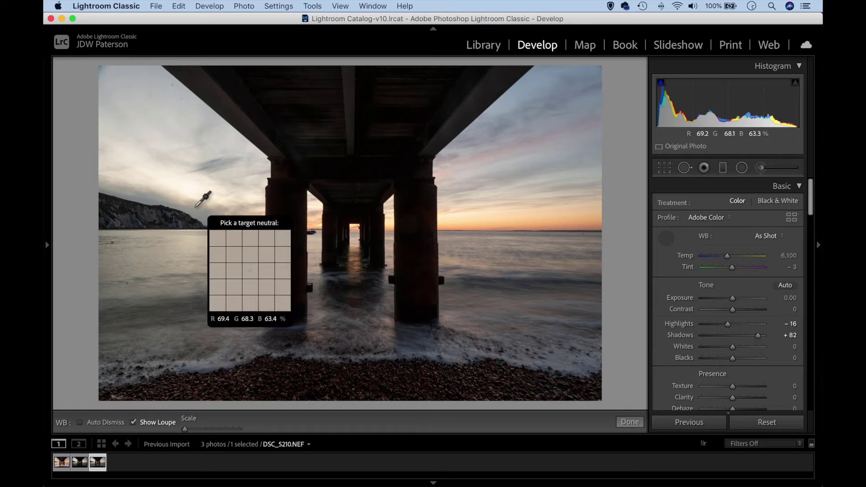
pyautogui.click(154, 217)
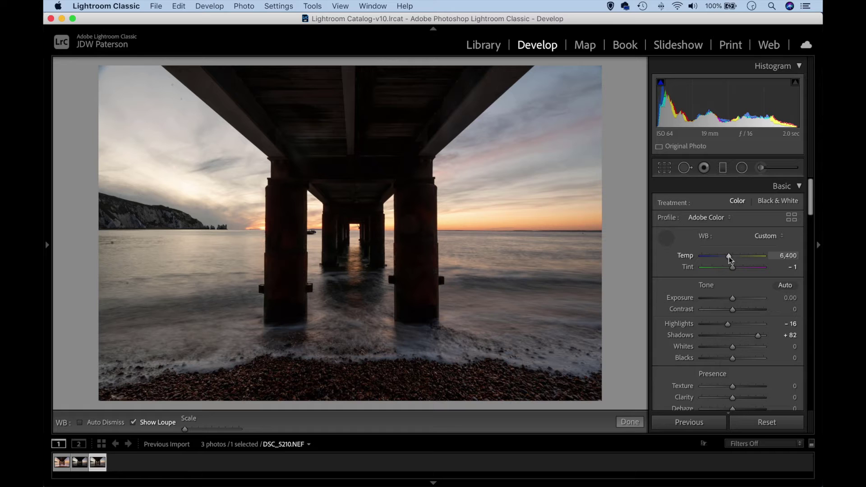
pyautogui.moveTo(729, 255); pyautogui.dragTo(736, 267)
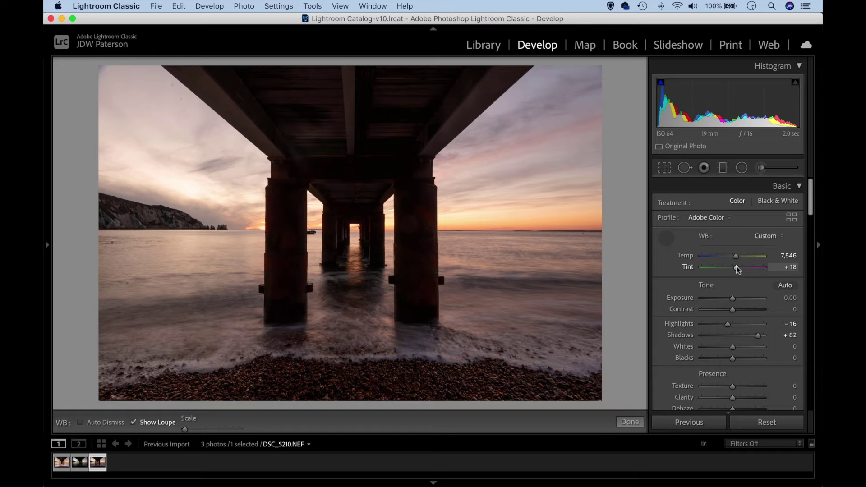
# - Set Vibrance to +48, Saturation to +7 and Clarity to +46, and put away the White Balance Selector
pyautogui.moveTo(810, 203); pyautogui.dragTo(810, 222)
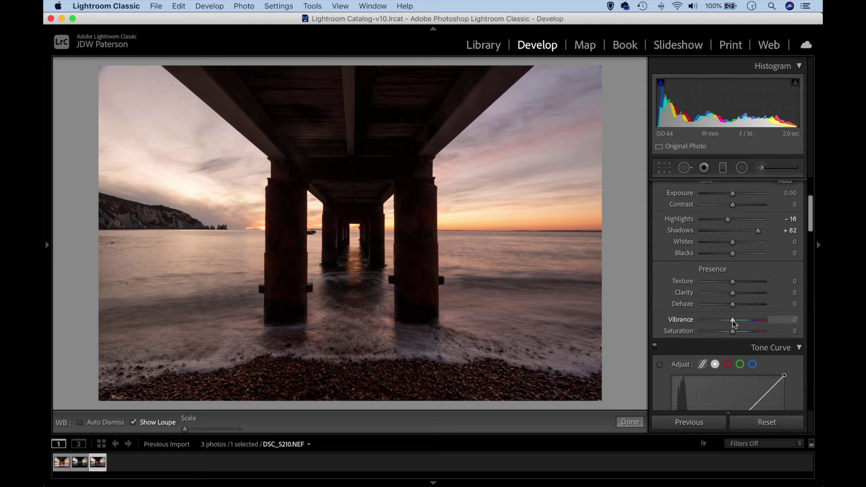
pyautogui.moveTo(732, 319)
pyautogui.mouseDown()
pyautogui.moveTo(747, 322)
pyautogui.moveTo(734, 333)
pyautogui.moveTo(747, 332)
pyautogui.moveTo(734, 331)
pyautogui.mouseUp()
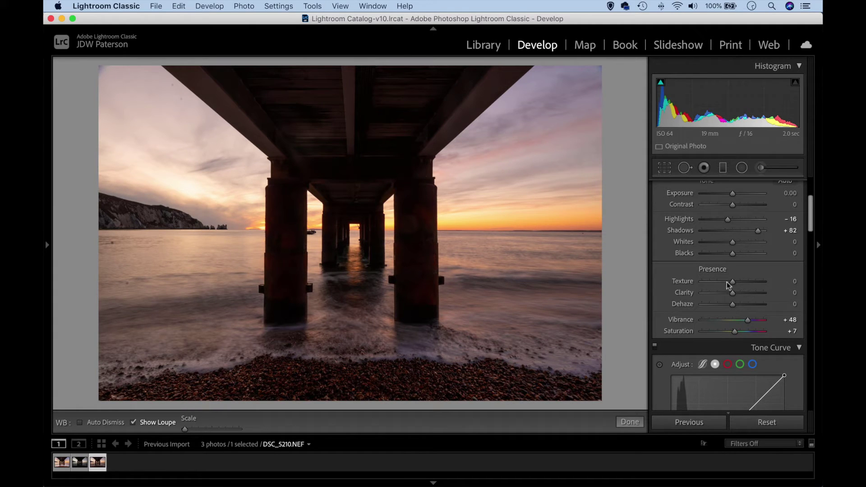
pyautogui.moveTo(732, 294); pyautogui.dragTo(745, 292)
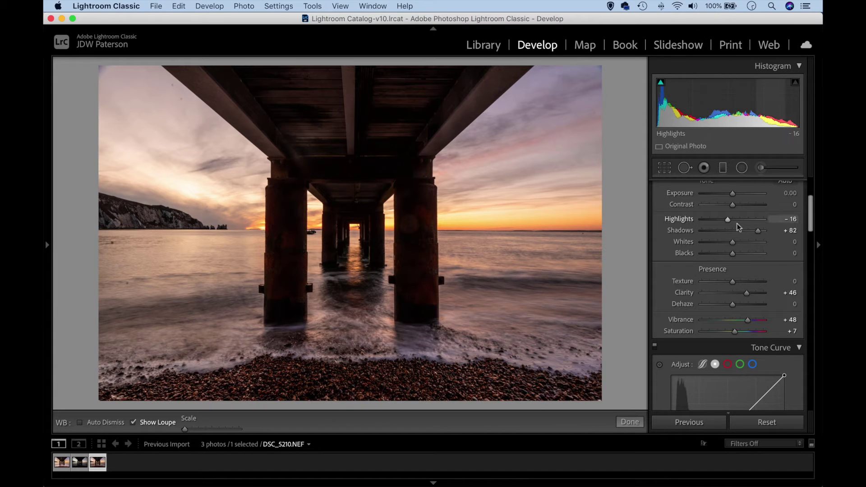
pyautogui.scroll(3, 737, 223)
pyautogui.click(665, 239)
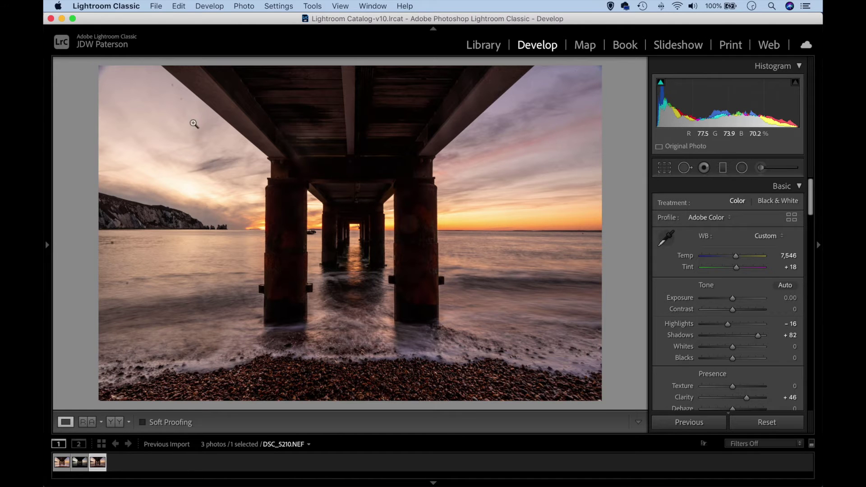
# - Heal the two dust spots in the upper sky beside the pier's left beam with Spot Removal, sampling clear sky for the first one
pyautogui.click(151, 112)
pyautogui.moveTo(174, 110); pyautogui.dragTo(351, 149)
pyautogui.click(568, 155)
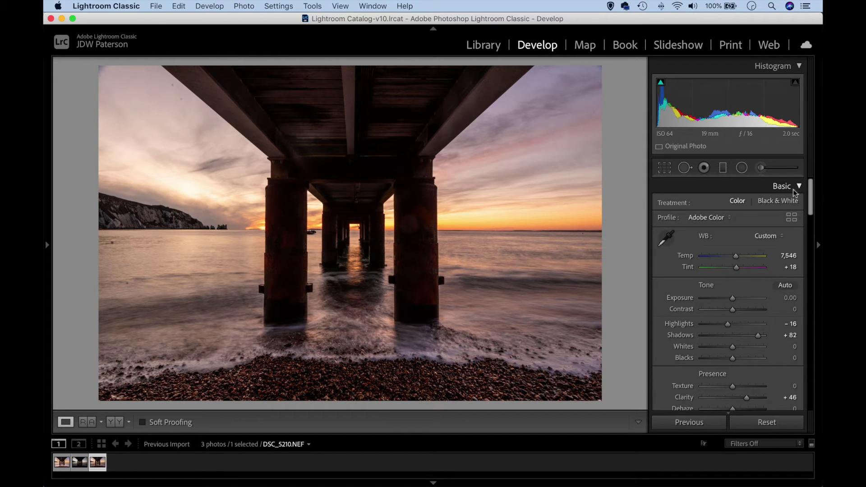
pyautogui.click(682, 171)
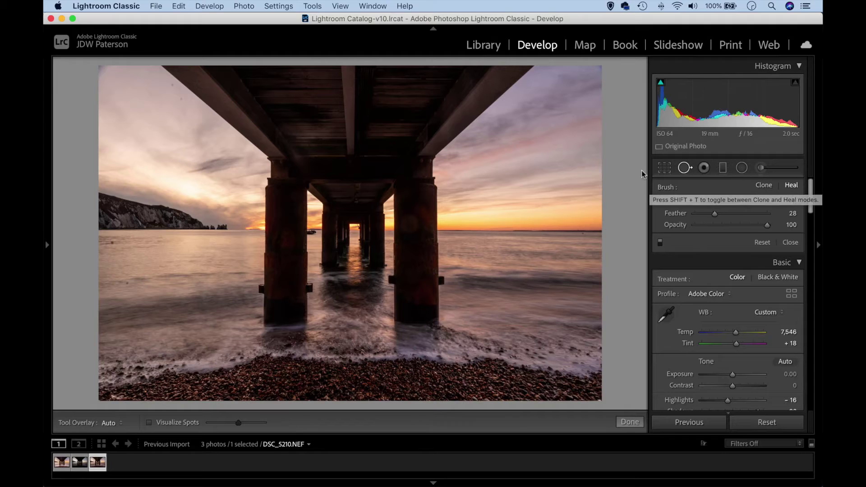
pyautogui.scroll(3, 546, 153)
pyautogui.scroll(-1, 532, 151)
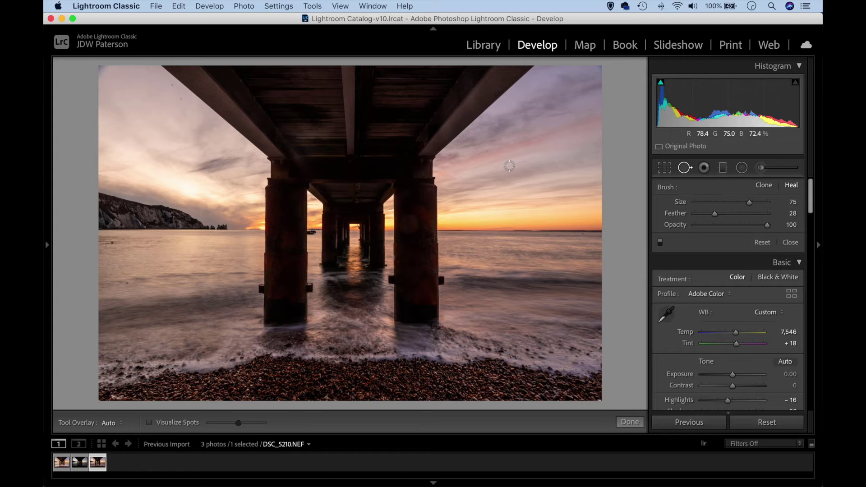
pyautogui.press('super+equal')
pyautogui.press('super+equal')
pyautogui.moveTo(173, 156); pyautogui.dragTo(441, 141)
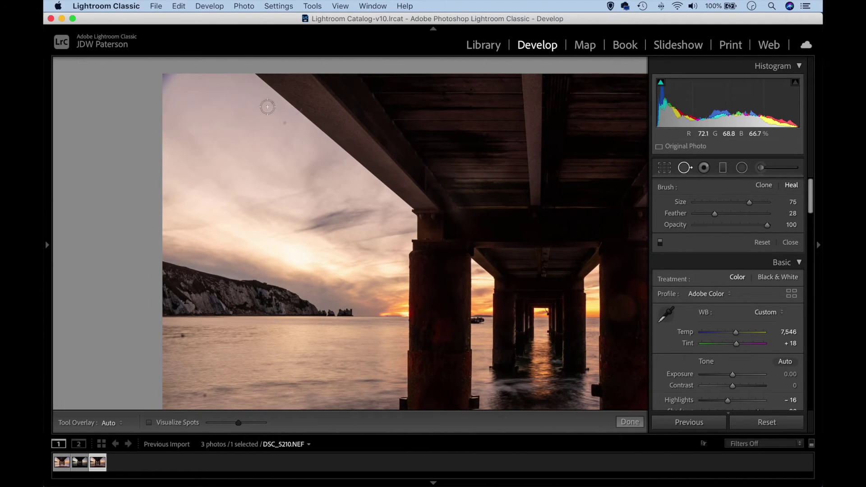
pyautogui.click(271, 103)
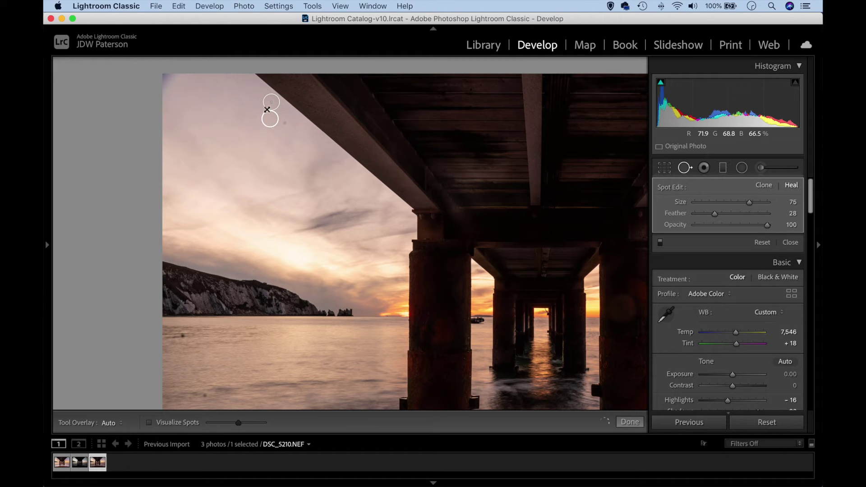
pyautogui.moveTo(269, 118); pyautogui.dragTo(243, 97)
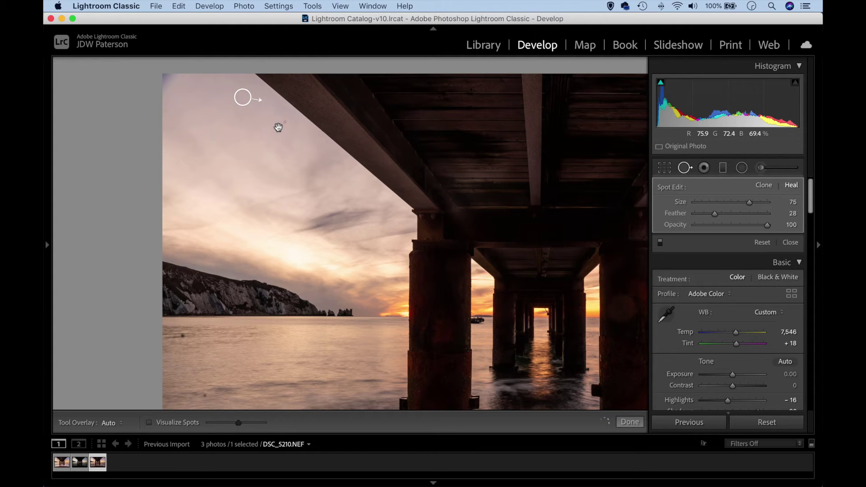
pyautogui.click(284, 122)
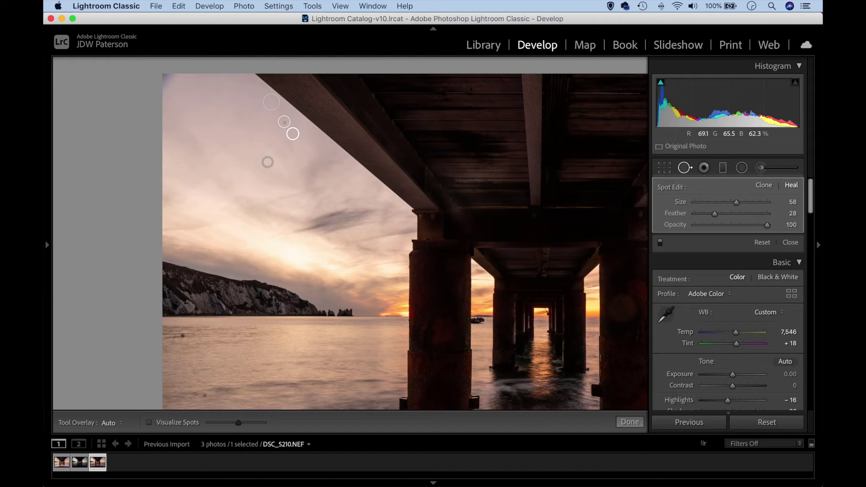
# - Turn on Visualize Spots with a lowered threshold and heal the spot in the sea left of the pier
pyautogui.moveTo(247, 316); pyautogui.dragTo(257, 217)
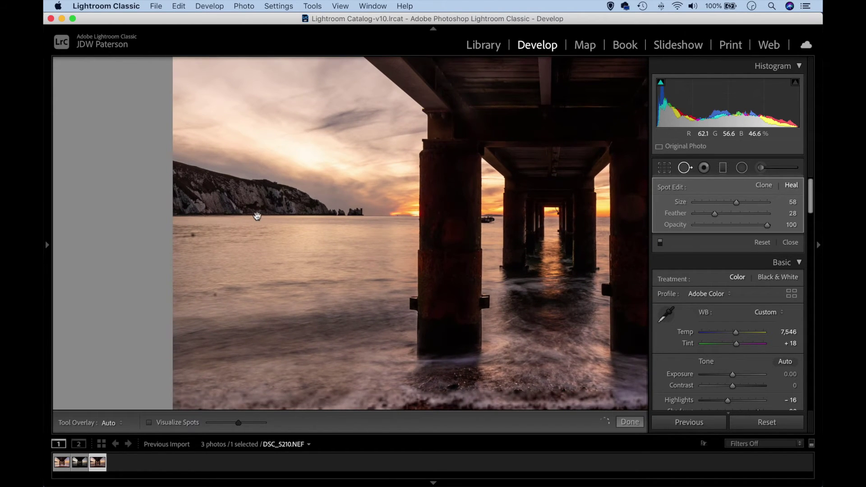
pyautogui.click(149, 422)
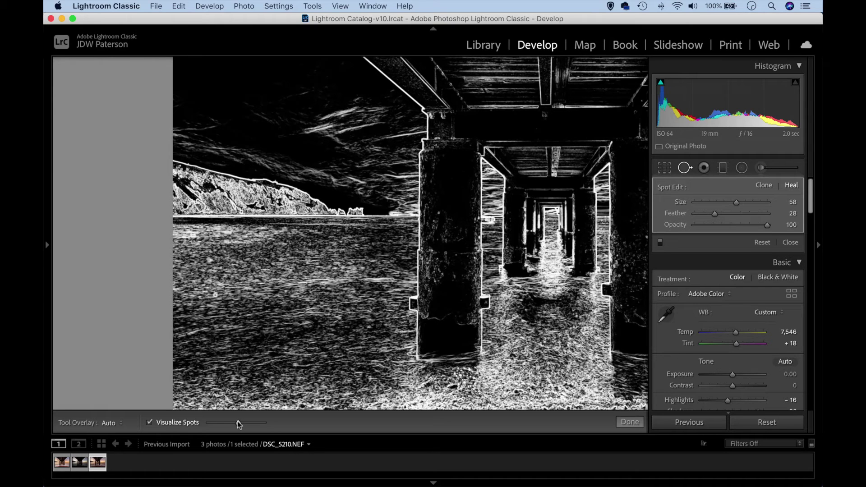
pyautogui.moveTo(229, 424)
pyautogui.mouseDown()
pyautogui.moveTo(210, 421)
pyautogui.moveTo(229, 423)
pyautogui.mouseUp()
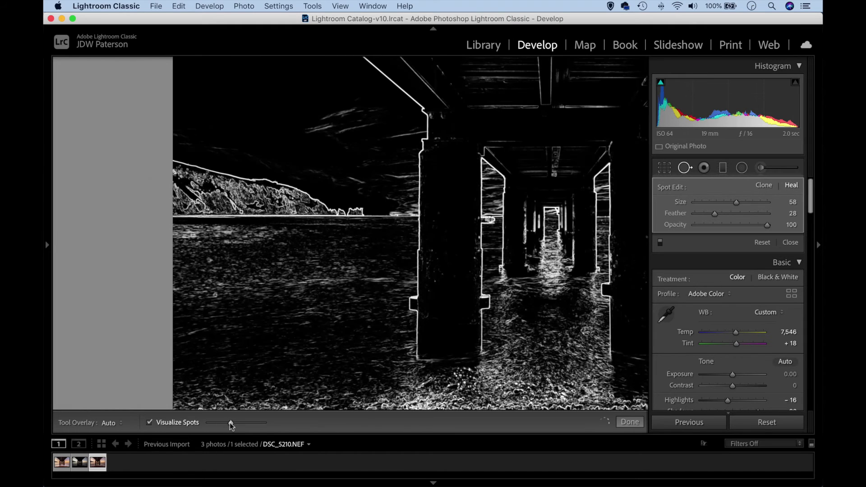
pyautogui.click(214, 295)
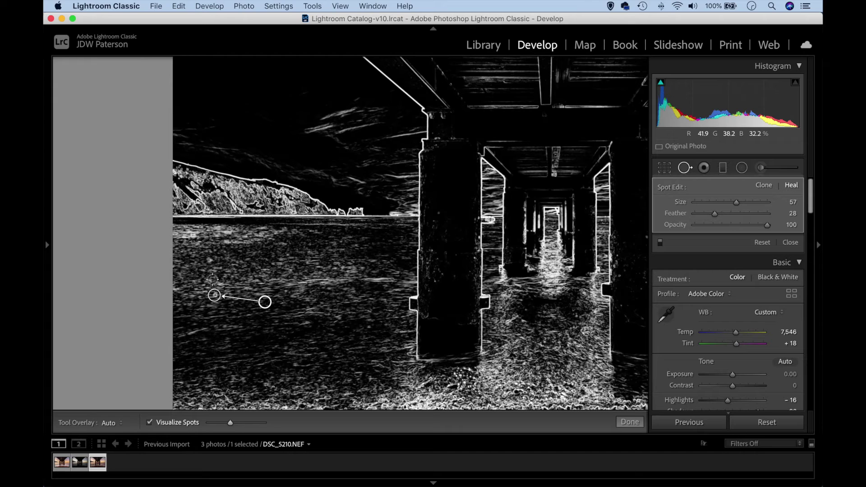
# - Raise the Visualize Spots level, heal four dust spots in the sky right of the pier, and return to the normal view
pyautogui.hscroll(10, 495, 236)
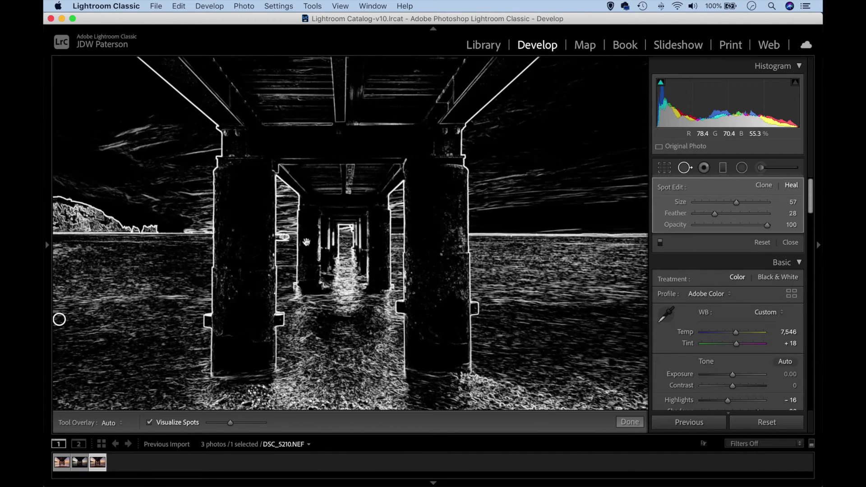
pyautogui.hscroll(5, 380, 232)
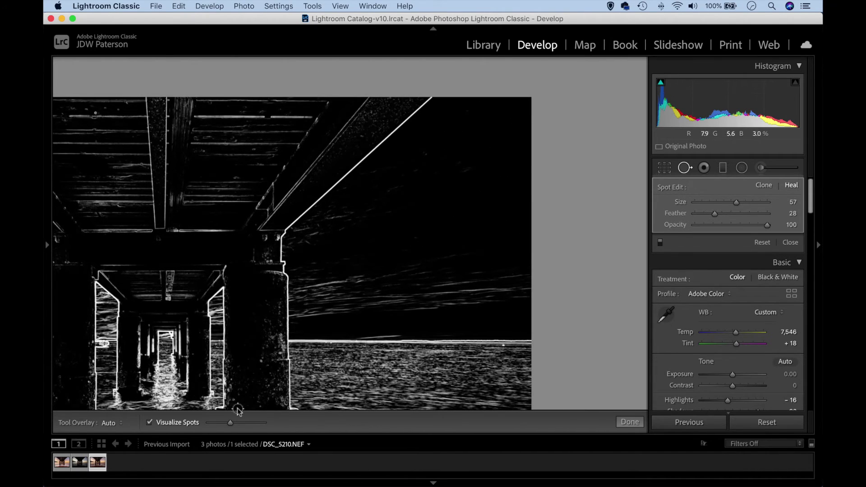
pyautogui.moveTo(230, 424); pyautogui.dragTo(251, 426)
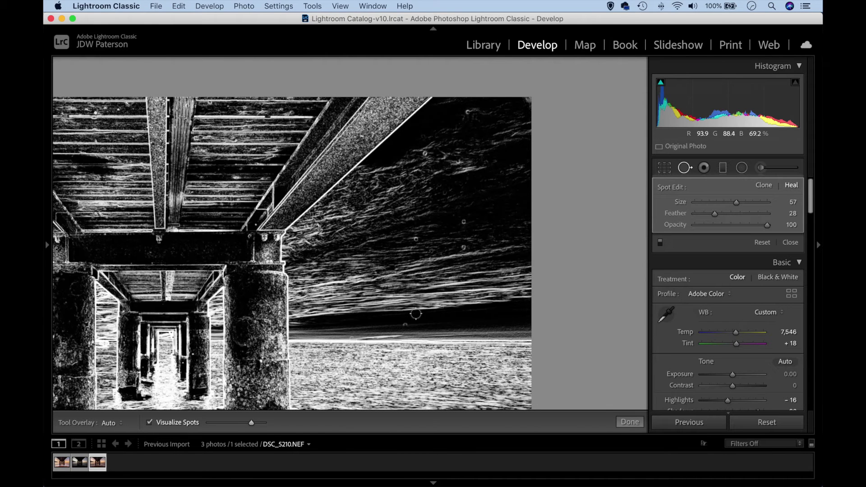
pyautogui.click(462, 222)
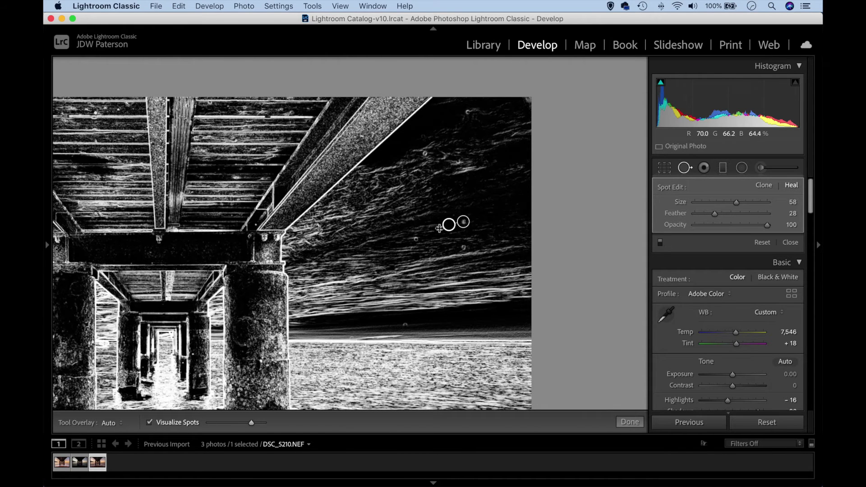
pyautogui.click(415, 238)
pyautogui.click(463, 249)
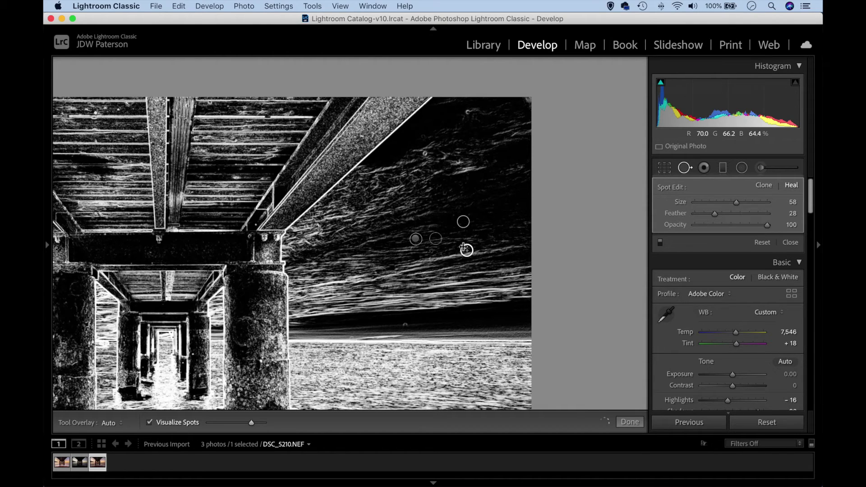
pyautogui.click(468, 111)
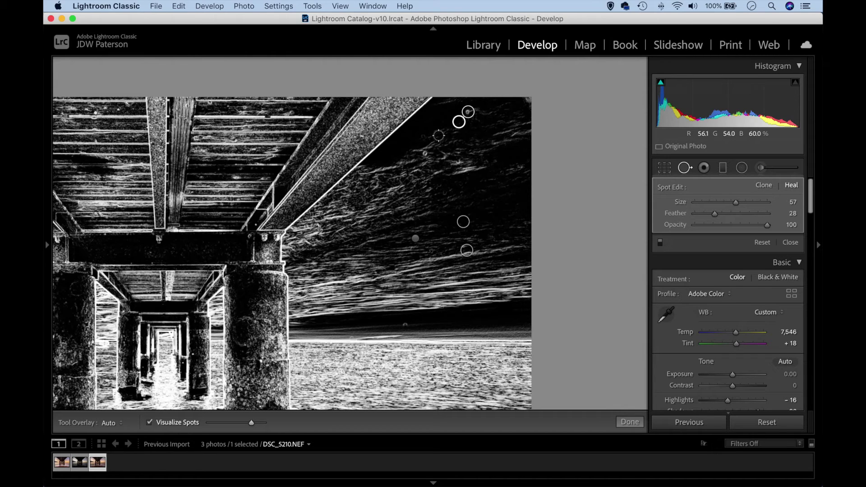
pyautogui.click(149, 423)
# - Clone over the round flare patch on the pier's near right pillar, sampling the dark pillar surface directly above it
pyautogui.moveTo(253, 298); pyautogui.dragTo(319, 297)
pyautogui.scroll(-5, 318, 298)
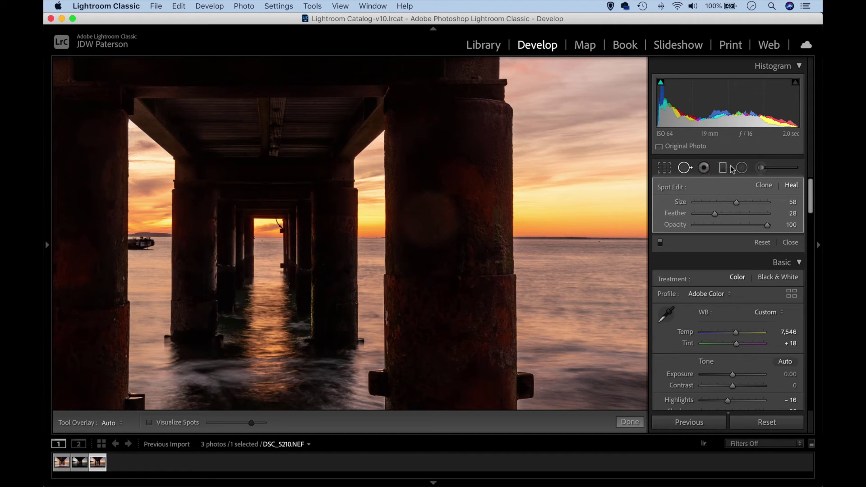
pyautogui.click(763, 185)
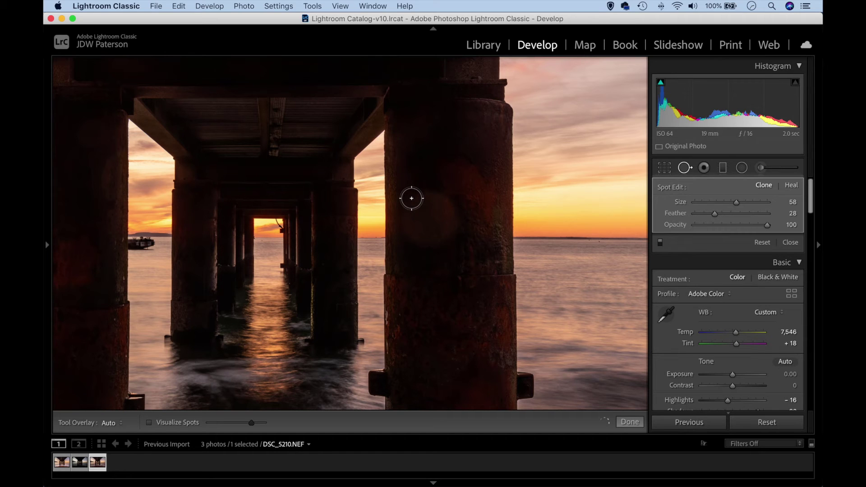
pyautogui.moveTo(411, 198)
pyautogui.mouseDown()
pyautogui.moveTo(398, 226)
pyautogui.moveTo(432, 240)
pyautogui.moveTo(441, 228)
pyautogui.mouseUp()
pyautogui.moveTo(424, 145); pyautogui.dragTo(424, 153)
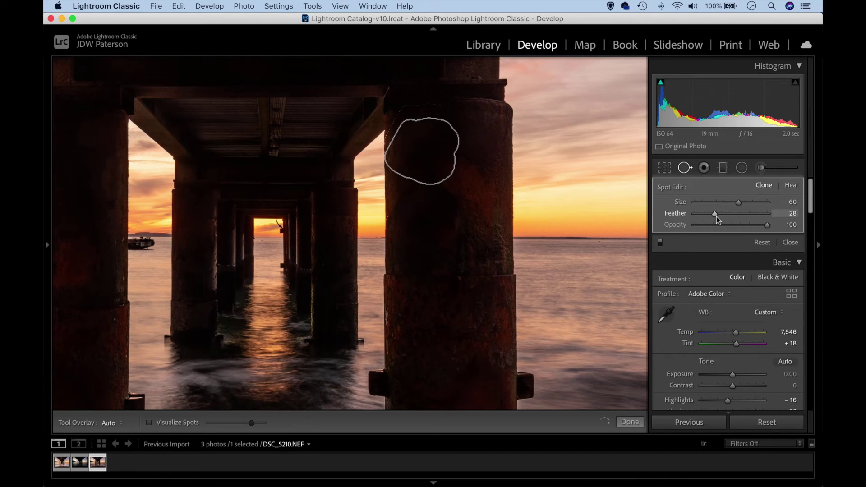
# - Soften the clone patch on the right pillar to Feather 75 and check it against the whole photo
pyautogui.moveTo(718, 214); pyautogui.dragTo(730, 215)
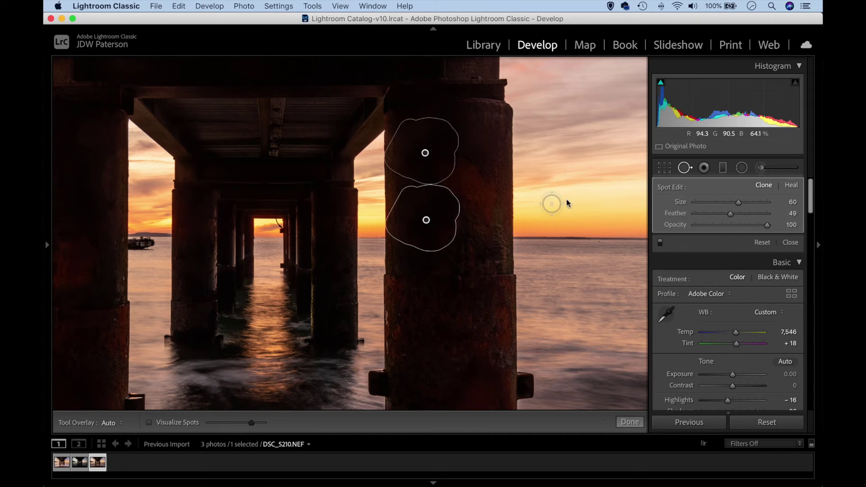
pyautogui.write('75')
pyautogui.press('Return')
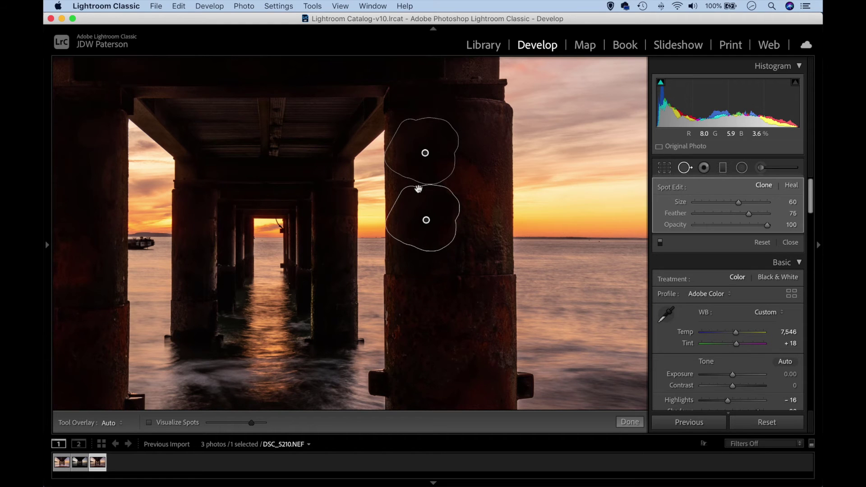
pyautogui.press('super+0')
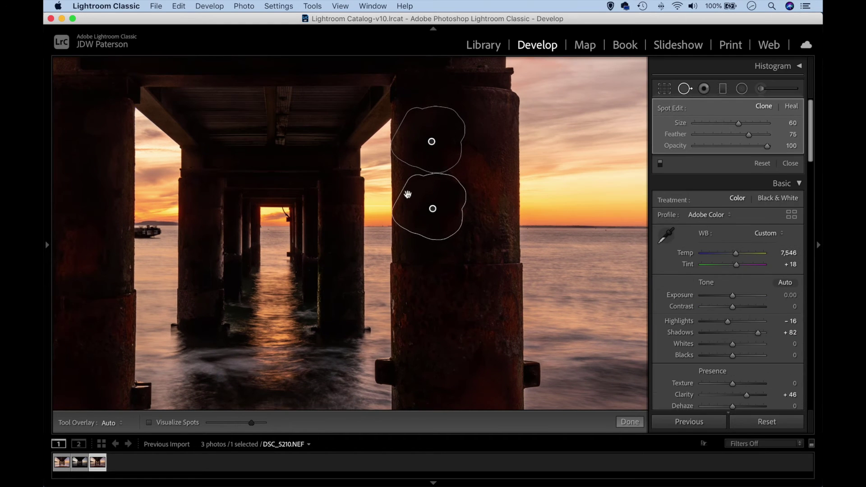
pyautogui.press('z')
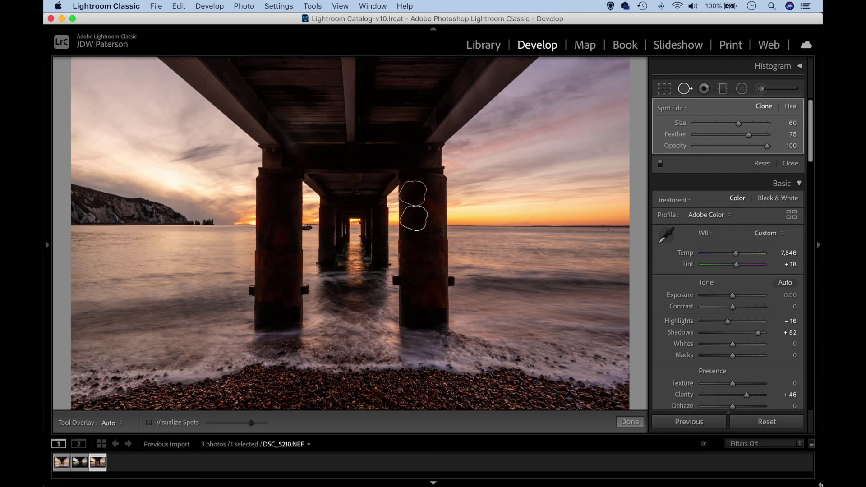
# - Sharpen the photo to Amount 98 and Radius 1.2, judging the effect on the pebbles at 100%
pyautogui.moveTo(807, 155); pyautogui.dragTo(819, 292)
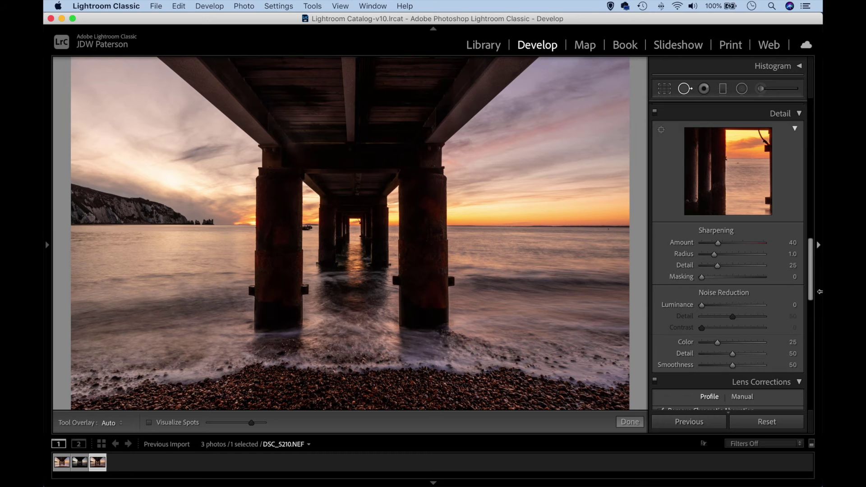
pyautogui.click(46, 246)
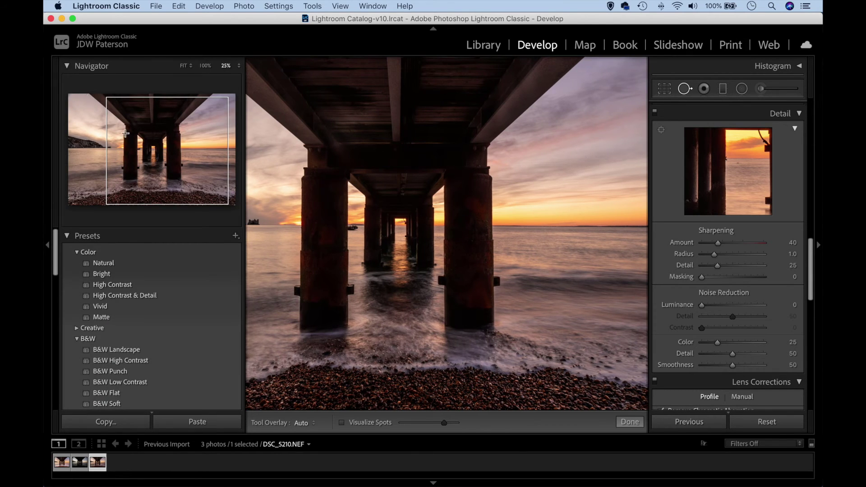
pyautogui.click(205, 66)
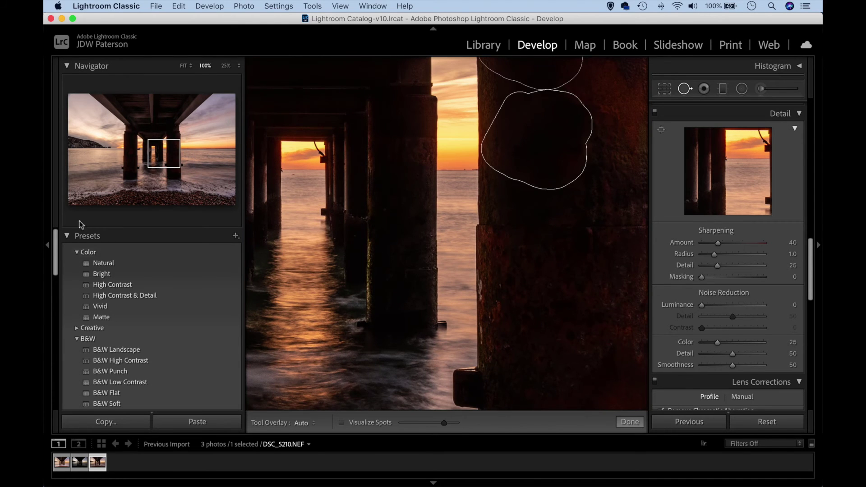
pyautogui.click(47, 246)
pyautogui.moveTo(183, 303); pyautogui.dragTo(390, 193)
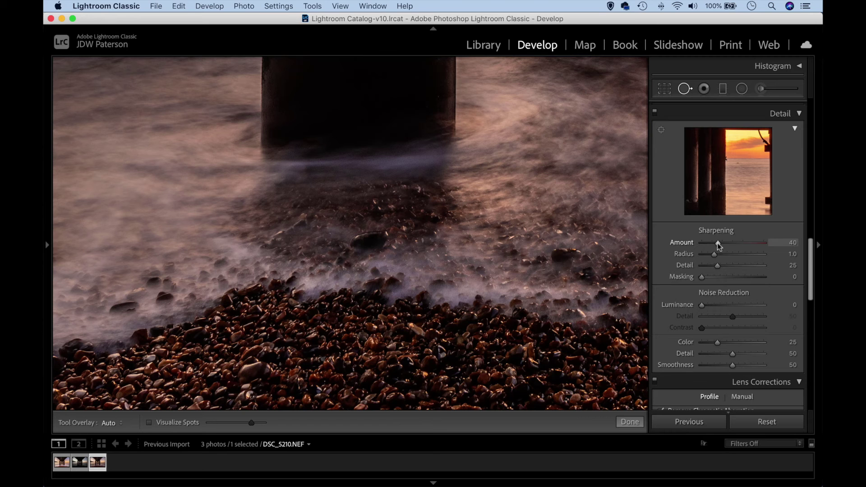
pyautogui.moveTo(720, 245); pyautogui.dragTo(741, 247)
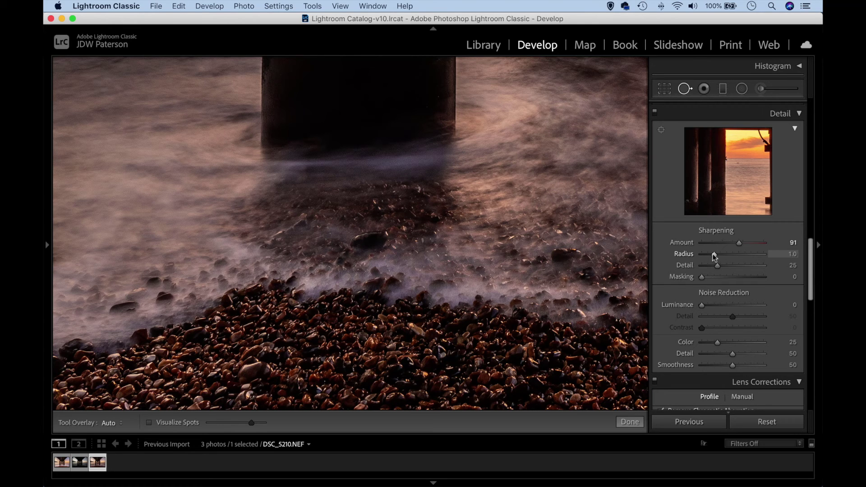
pyautogui.moveTo(716, 257); pyautogui.dragTo(718, 257)
pyautogui.moveTo(738, 243); pyautogui.dragTo(743, 245)
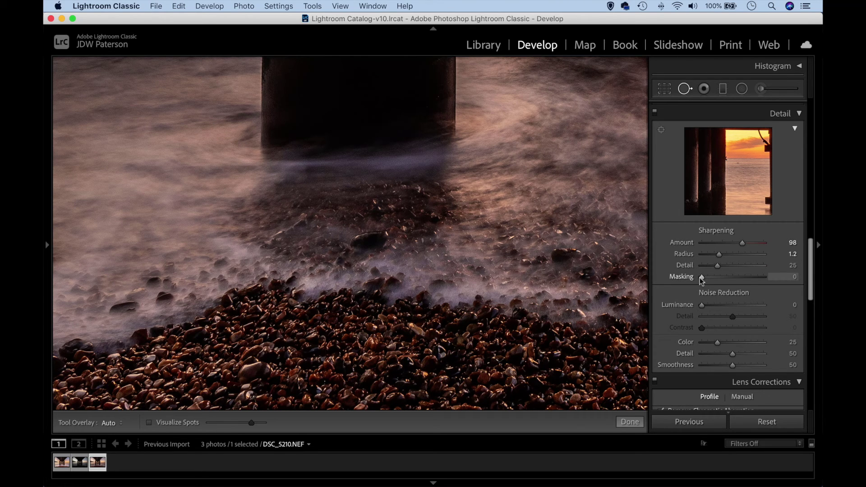
# - Set the sharpening Masking to 44 using the black-and-white mask preview over the whole photo
pyautogui.press('super+minus')
pyautogui.press('super+minus')
pyautogui.press('super+minus')
pyautogui.press('super+minus')
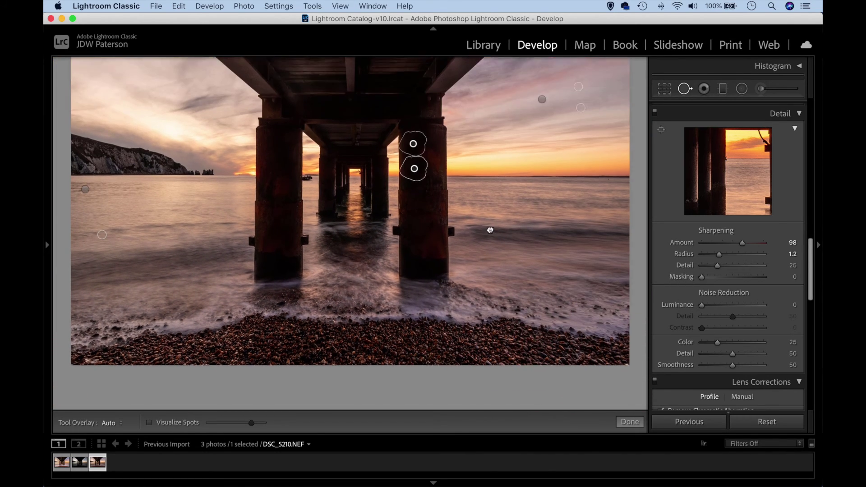
pyautogui.press('alt')
pyautogui.moveTo(702, 277); pyautogui.dragTo(720, 279)
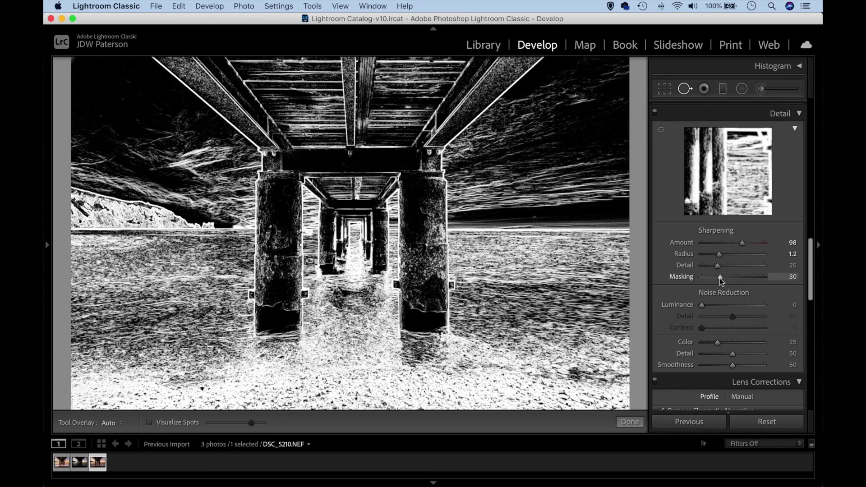
pyautogui.moveTo(720, 279); pyautogui.dragTo(727, 279)
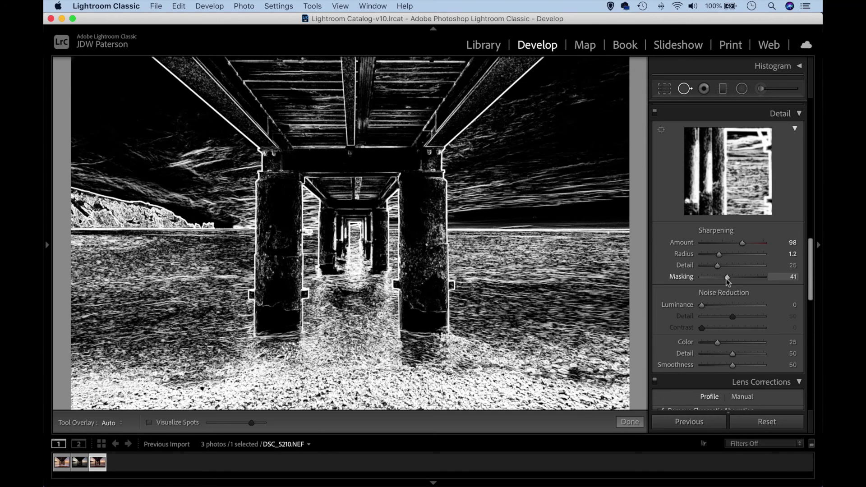
pyautogui.moveTo(726, 278); pyautogui.dragTo(728, 278)
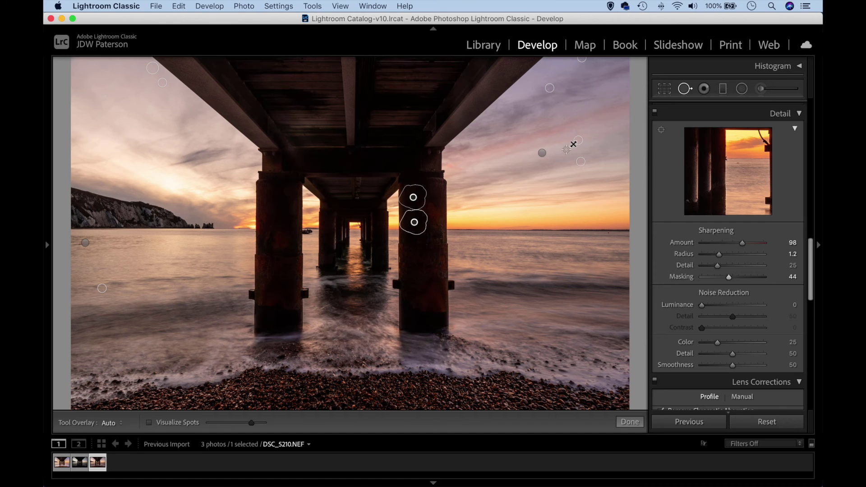
# - Shape an S-shaped point curve through 162/182 and 46/37 with slightly lifted midtones, and raise Shadows to +95
pyautogui.moveTo(812, 265); pyautogui.dragTo(812, 183)
pyautogui.moveTo(747, 234); pyautogui.dragTo(742, 230)
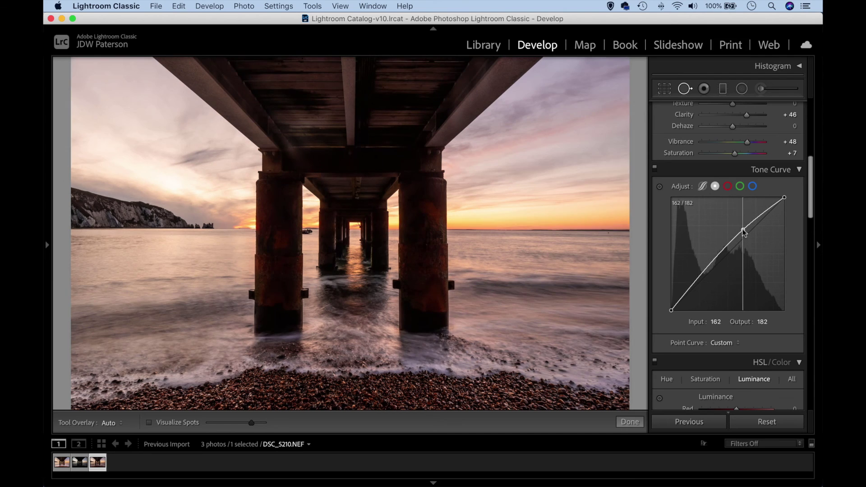
pyautogui.moveTo(683, 294); pyautogui.dragTo(692, 297)
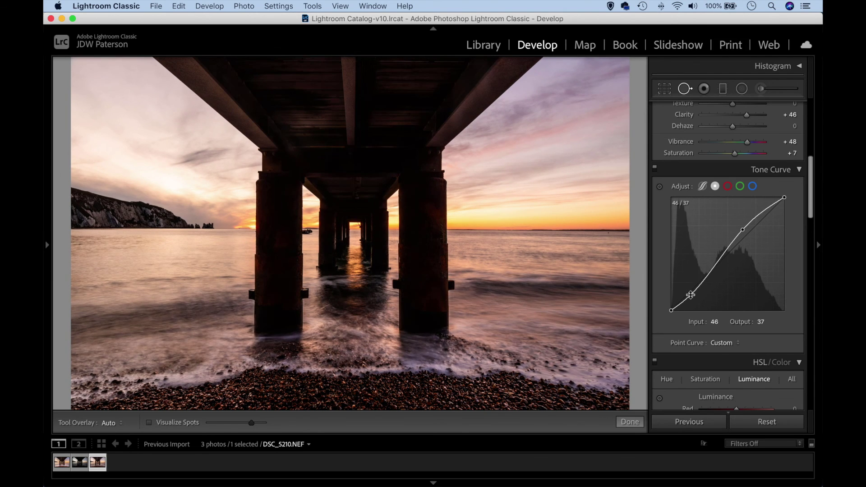
pyautogui.moveTo(715, 268); pyautogui.dragTo(715, 264)
pyautogui.moveTo(810, 206); pyautogui.dragTo(760, 171)
pyautogui.press('q')
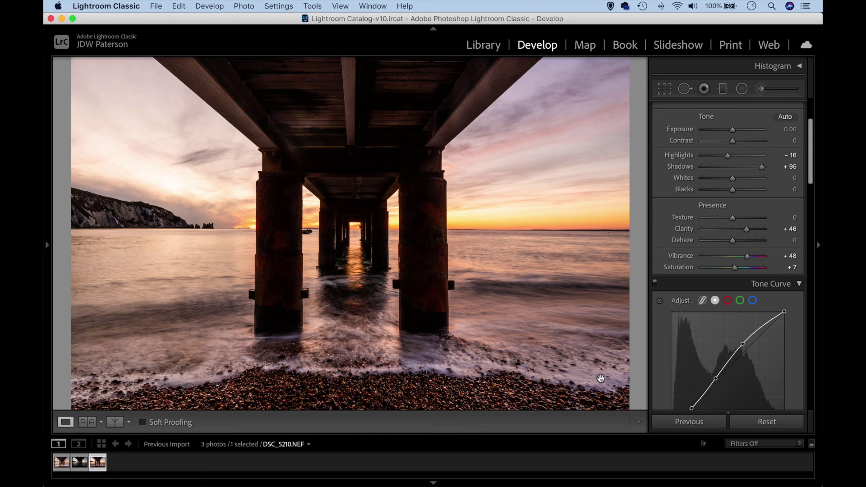
# - Reset all develop settings to compare the edit with the original photo, and undo the reset
pyautogui.click(759, 423)
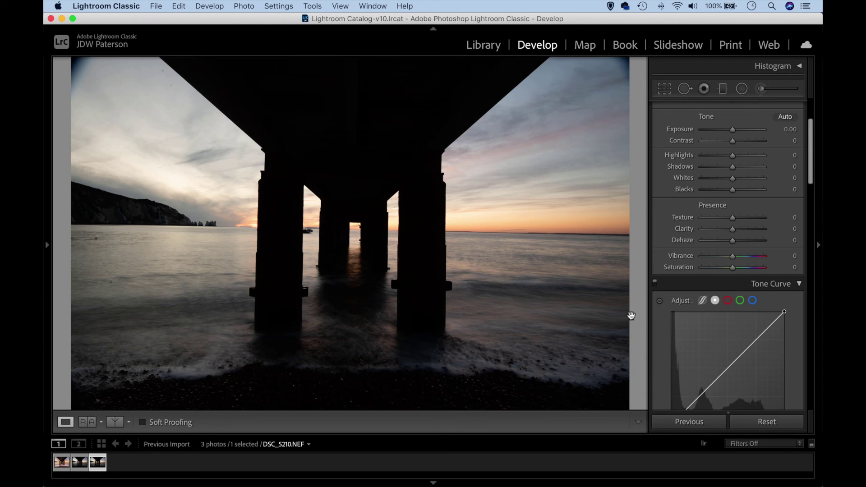
pyautogui.press('super+z')
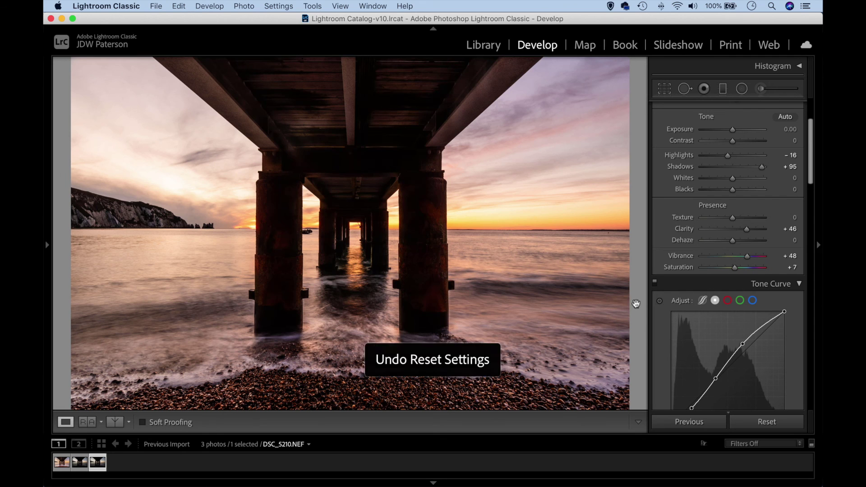